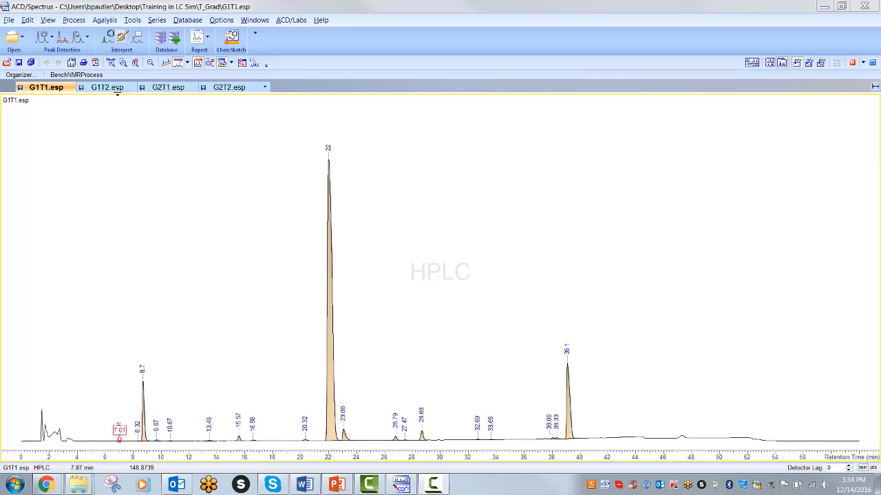
Step: Look through the G1T2, G2T1 and G2T2 chromatograms in turn
click(114, 88)
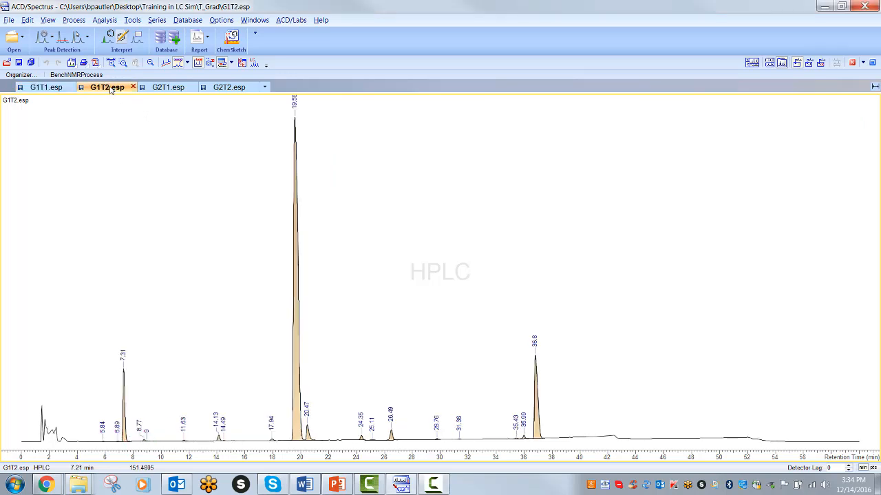
click(158, 88)
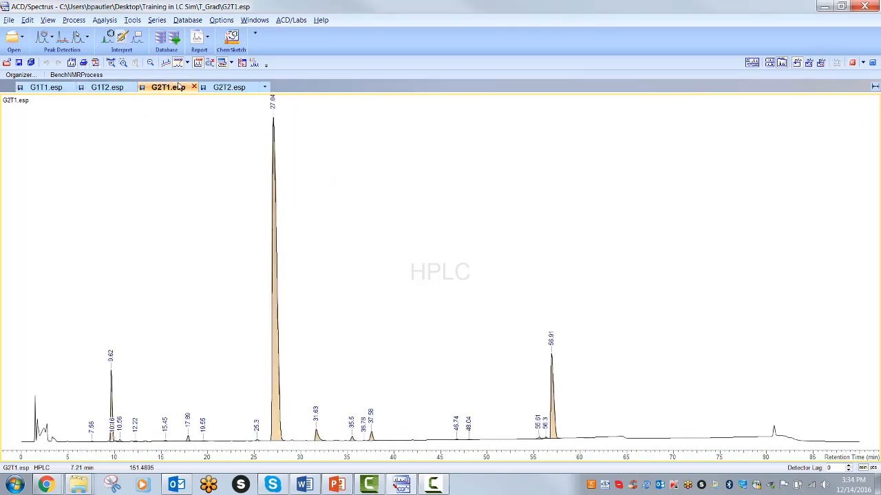
click(216, 89)
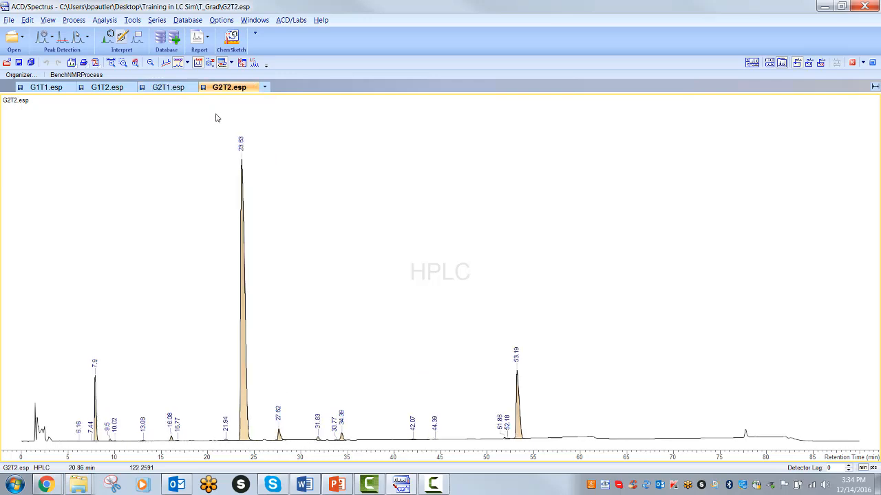
Step: Show the Table of Peaks for G2T2 and step through rows 3 to 6 to locate those peaks on the chromatogram
click(232, 63)
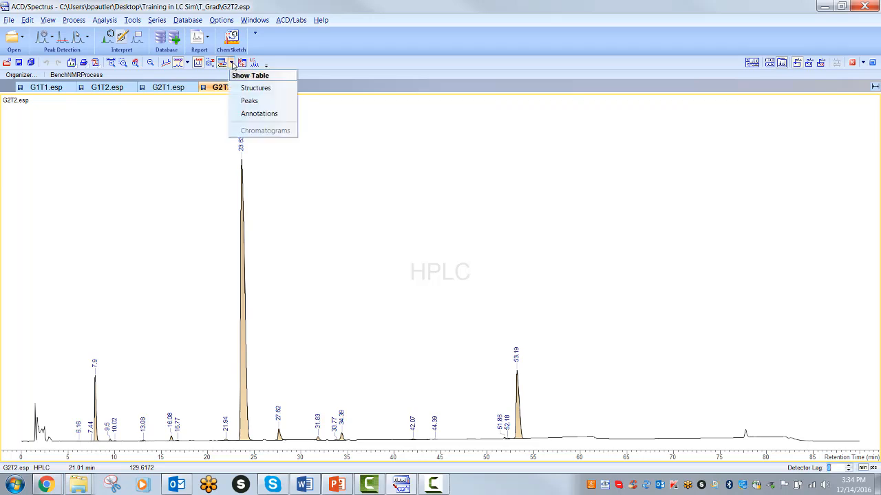
click(240, 100)
click(317, 110)
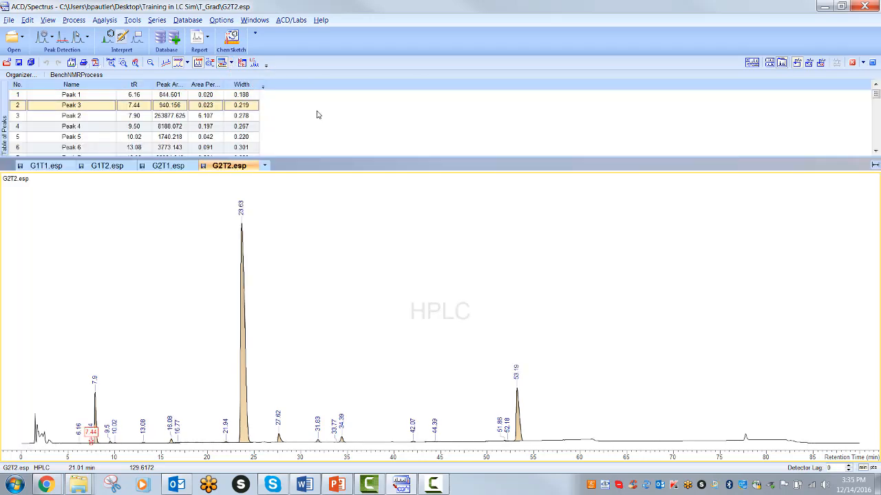
click(107, 120)
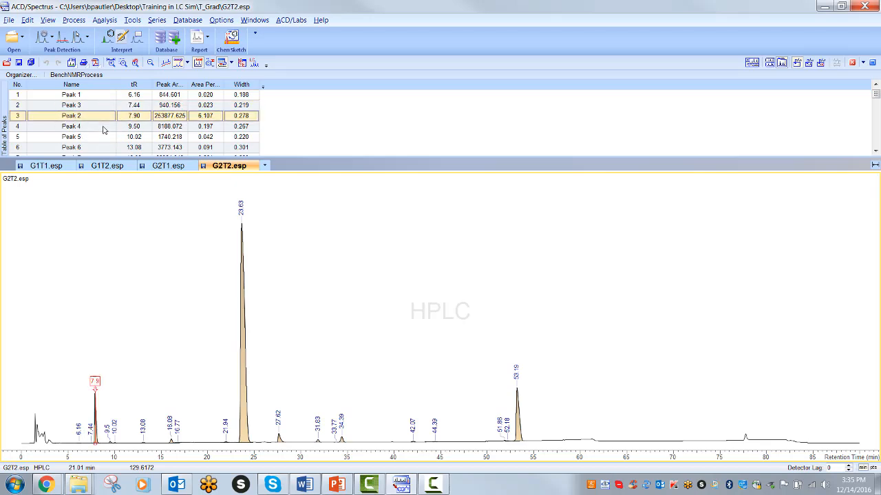
click(106, 130)
click(105, 141)
click(105, 148)
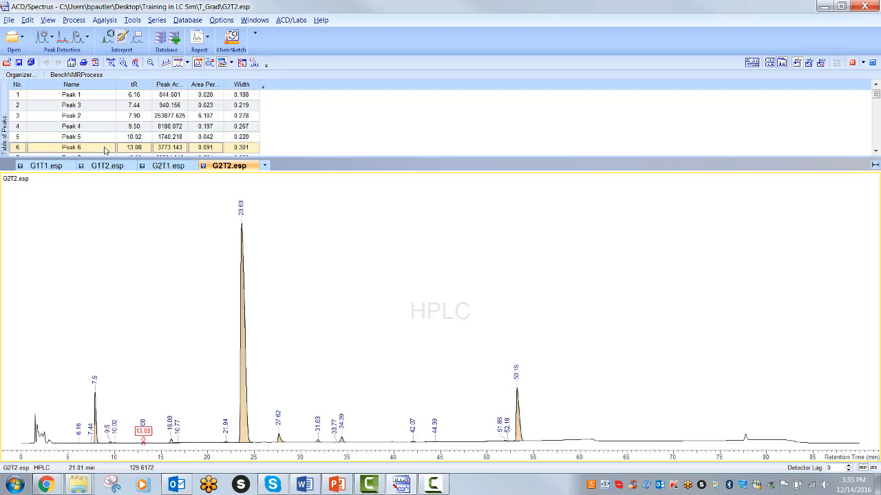
Step: Examine the peak tables and chromatograms of G2T1, G1T2 and G1T1
click(163, 169)
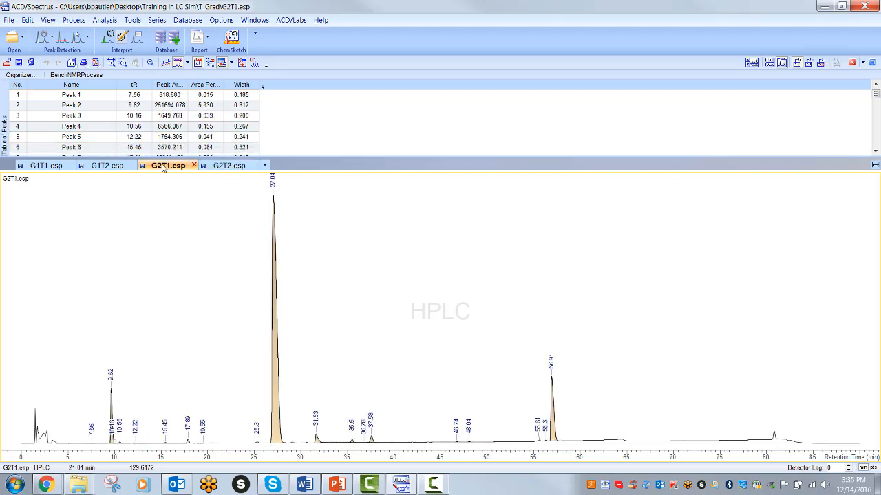
click(113, 169)
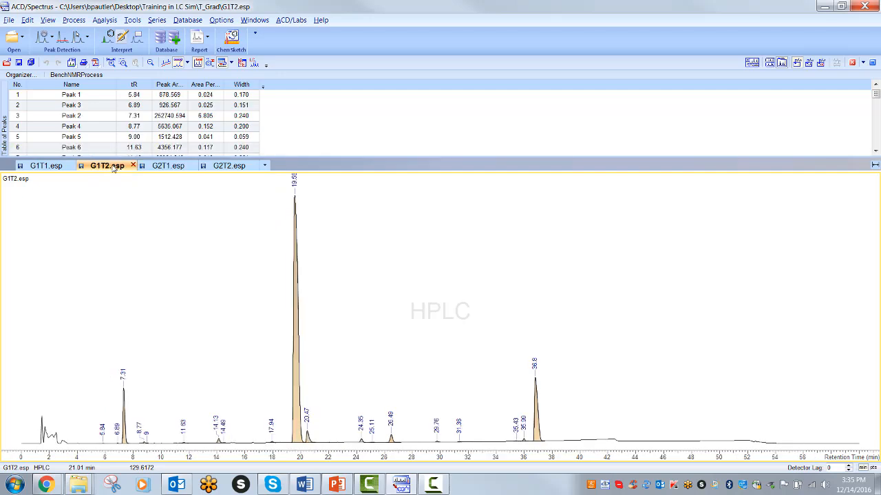
click(60, 166)
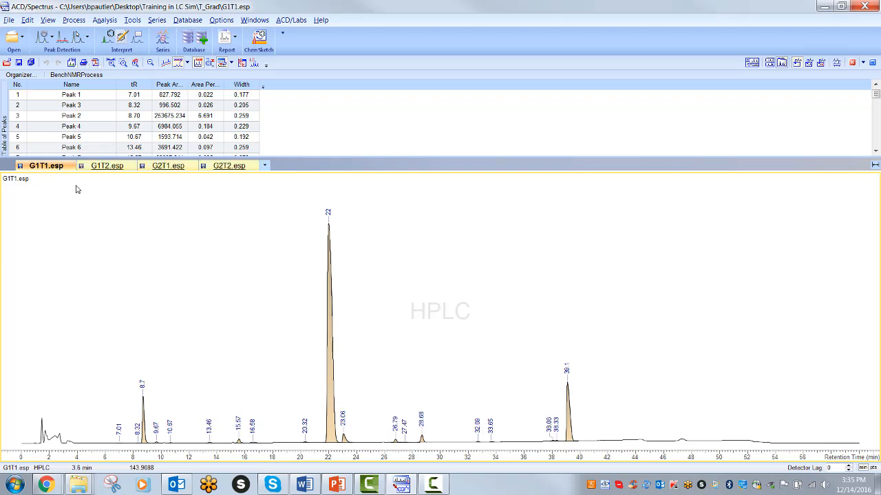
Step: Transfer the four chromatograms to LC Simulator in RPC Gradient & Temperature mode
click(254, 63)
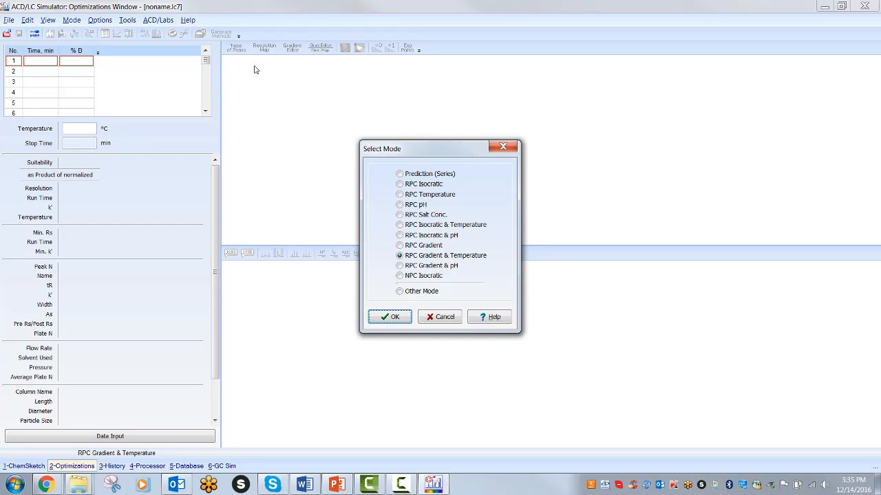
click(386, 256)
click(389, 317)
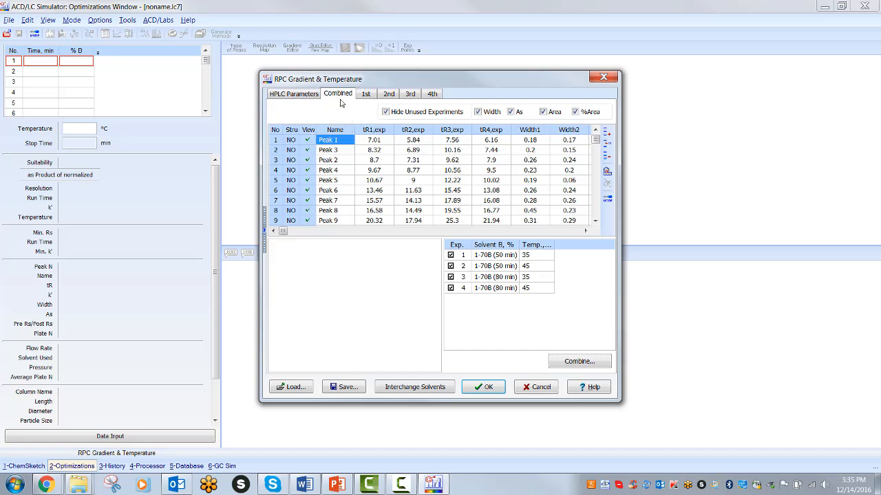
Step: Review the HPLC parameters and accept the combined experiment data, declining the suggested optimal method generation
click(303, 95)
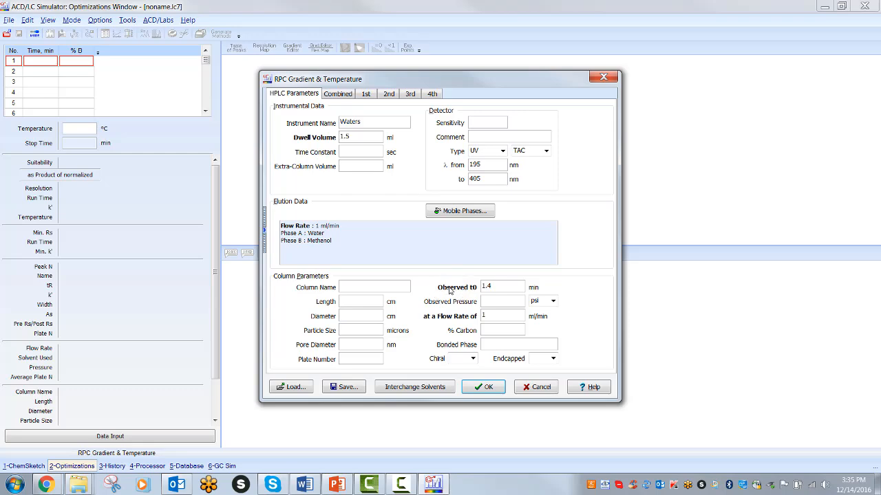
click(483, 387)
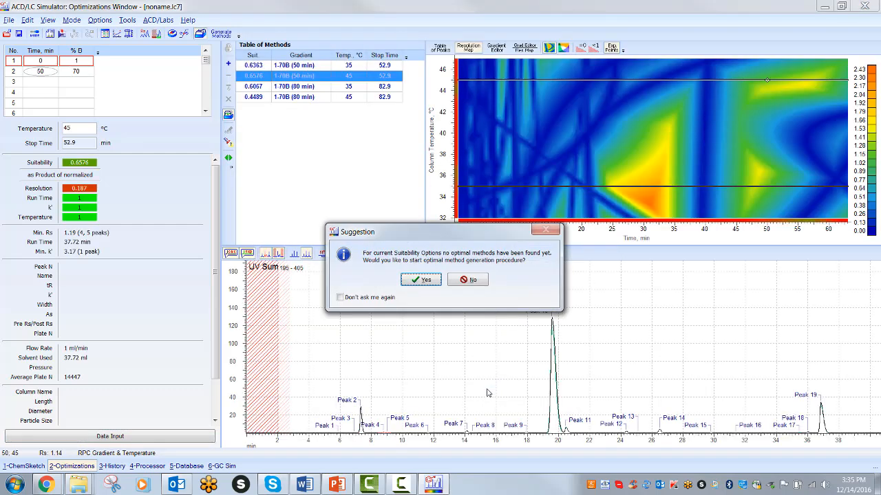
click(471, 280)
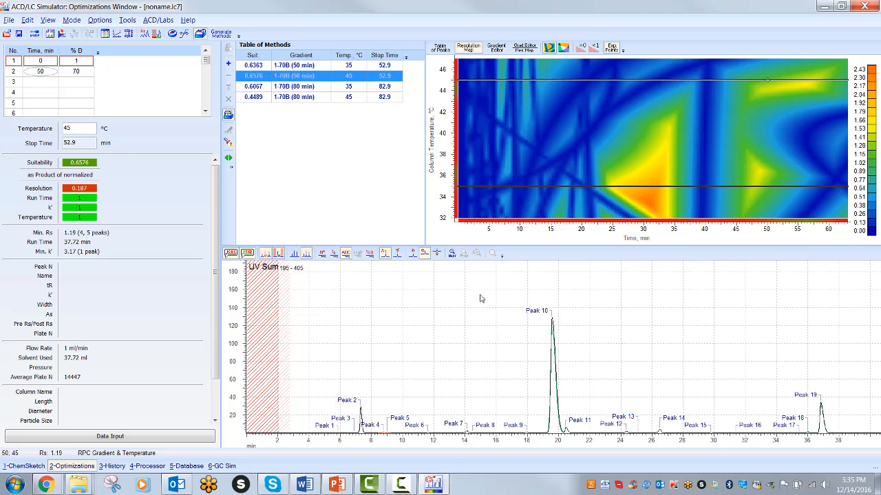
Step: Display the gradient editor with the resolution map and pick a method point at 30.32 min and 34.06 °C
click(527, 343)
click(529, 56)
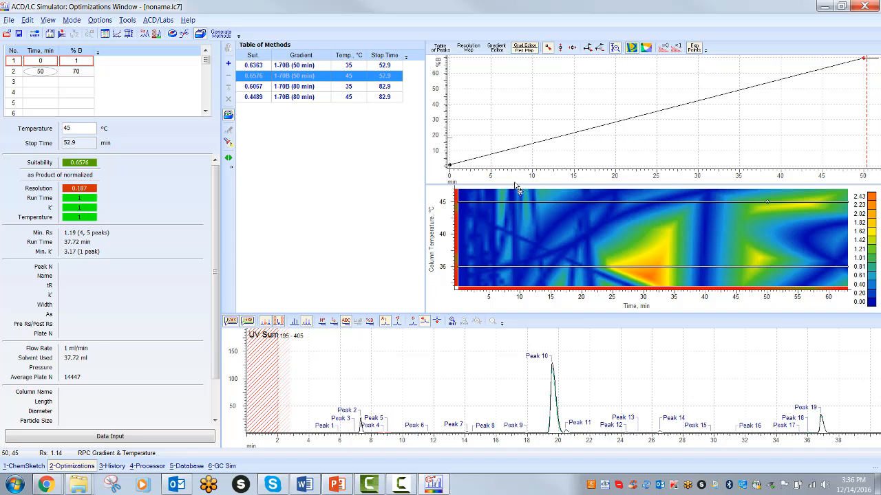
click(649, 276)
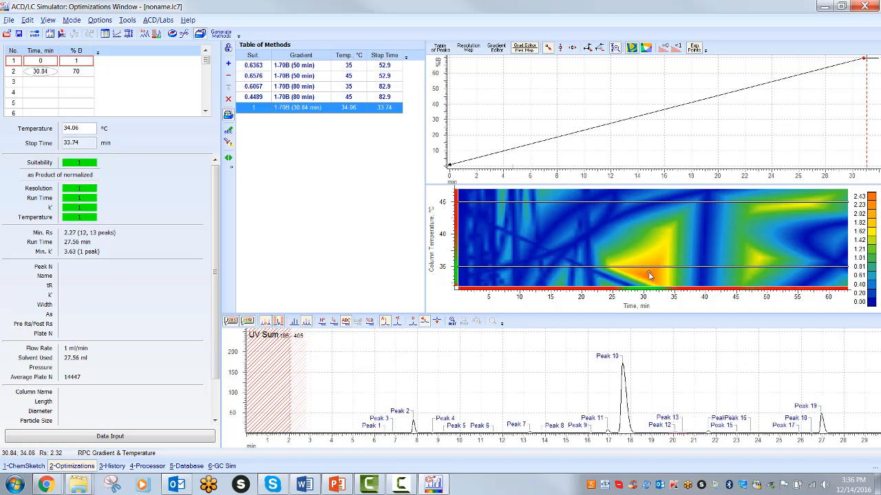
mouse_move(650, 276)
mouse_down()
mouse_move(662, 276)
mouse_move(645, 276)
mouse_up()
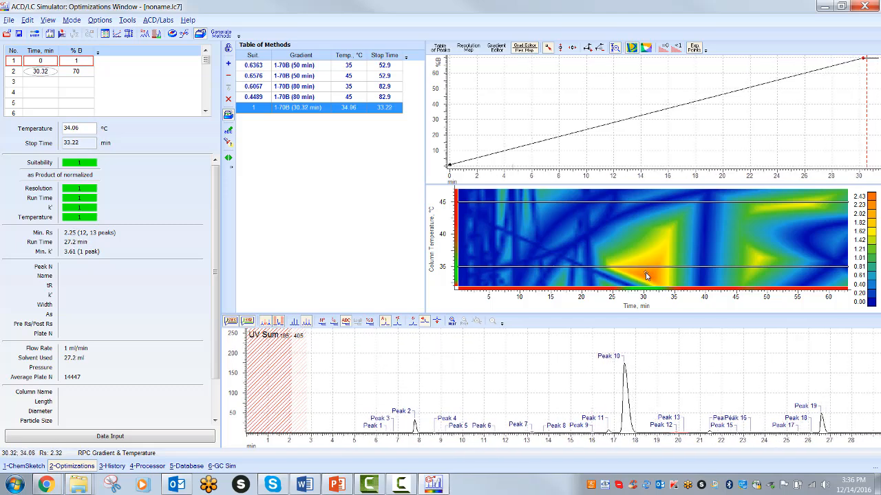
Step: Using the resolution map's %B optimization, move the method to 69.3% B and 33.64 °C, and return the map to time optimization
right_click(641, 305)
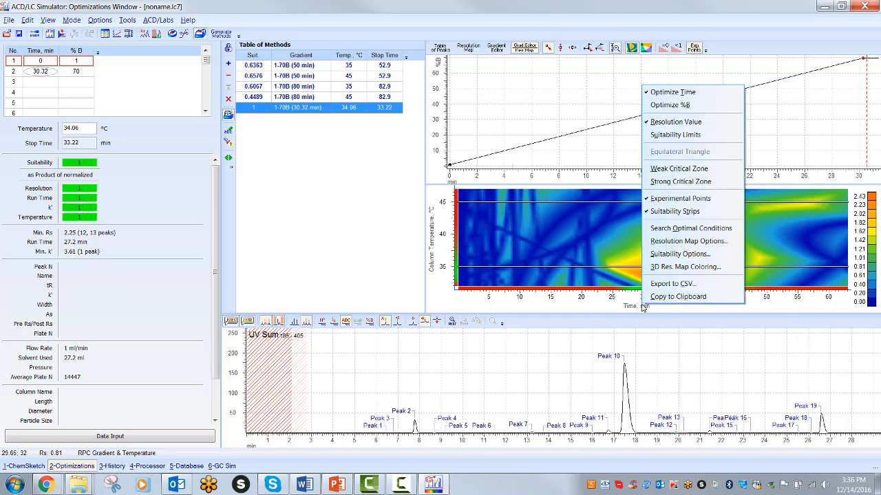
click(659, 105)
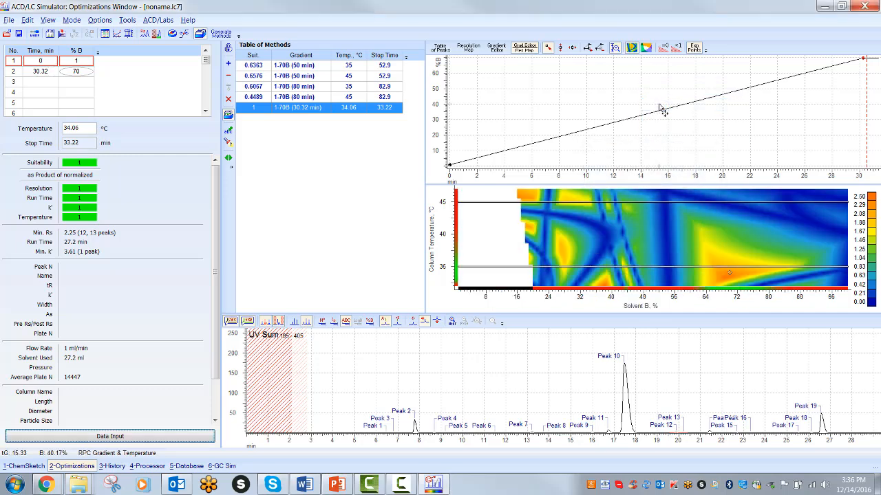
click(730, 273)
drag(730, 275, 726, 279)
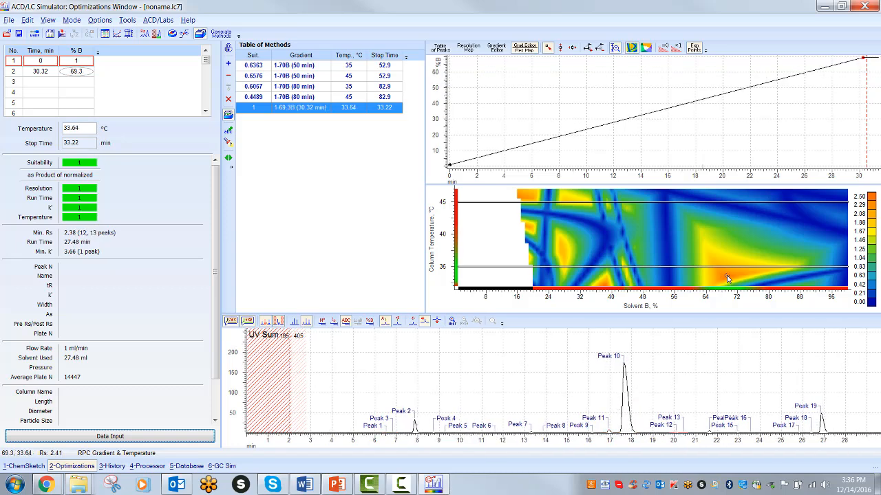
right_click(662, 305)
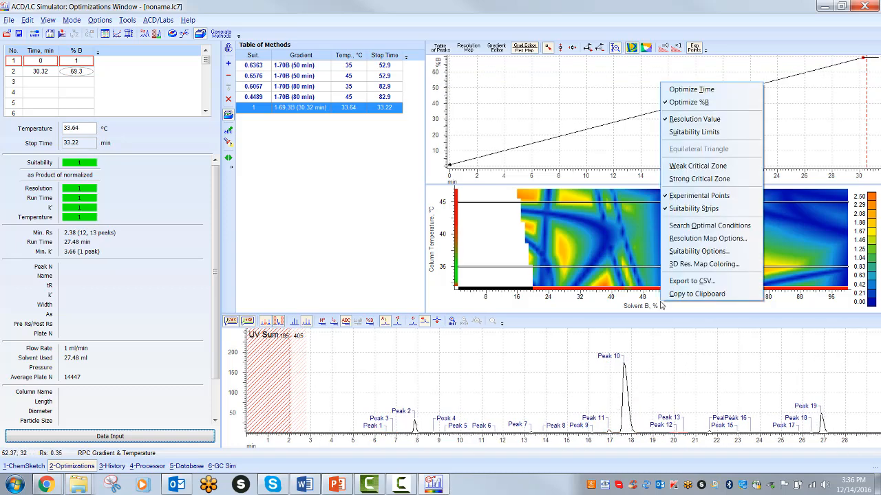
click(678, 90)
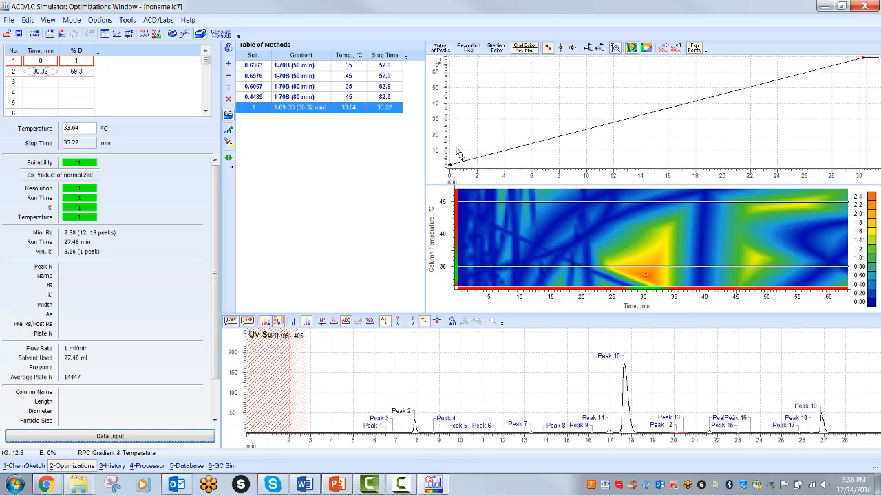
Step: Apply the suitability options with their existing criteria and generate up to 5 optimal methods over 32–47 °C and 0–100% solvent B
click(221, 35)
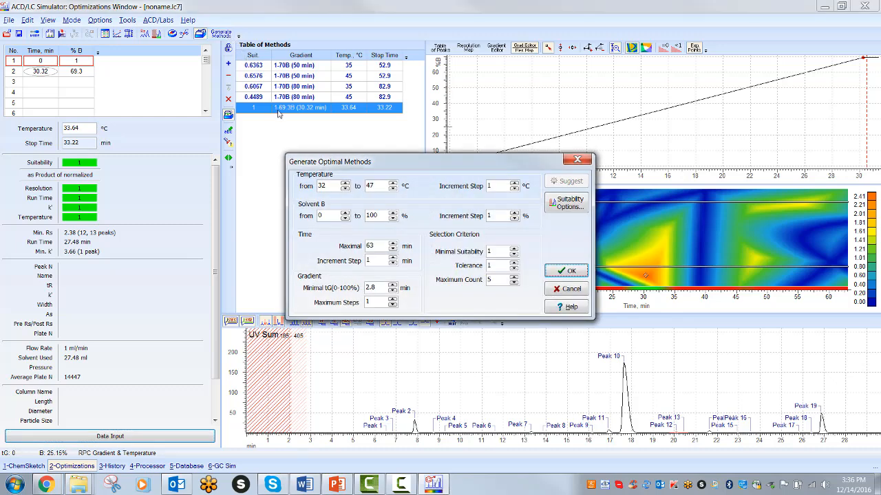
click(561, 209)
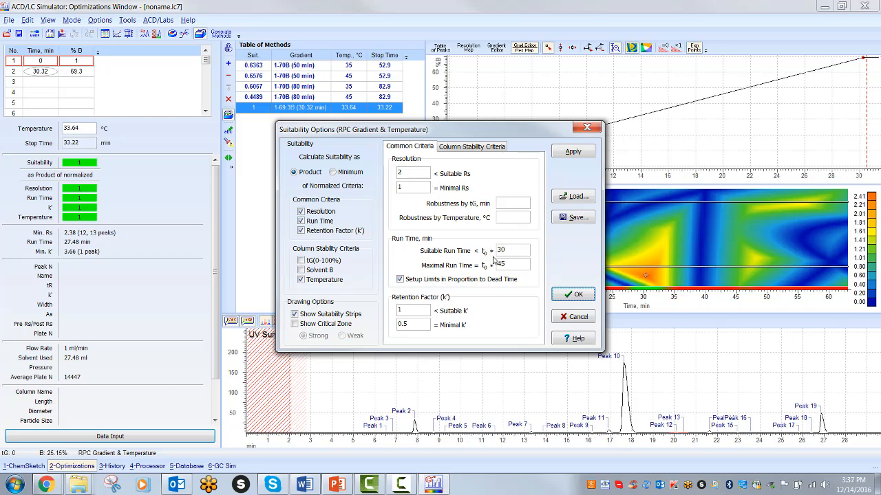
click(476, 147)
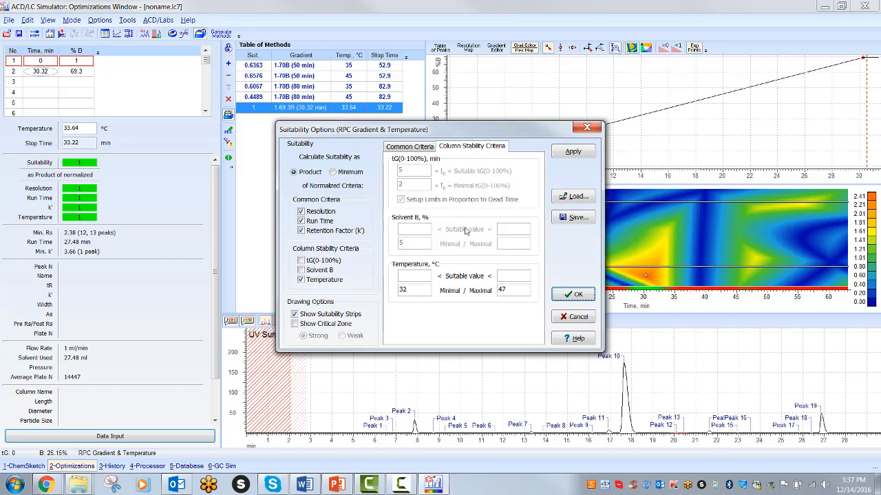
key(ctrl)
click(565, 157)
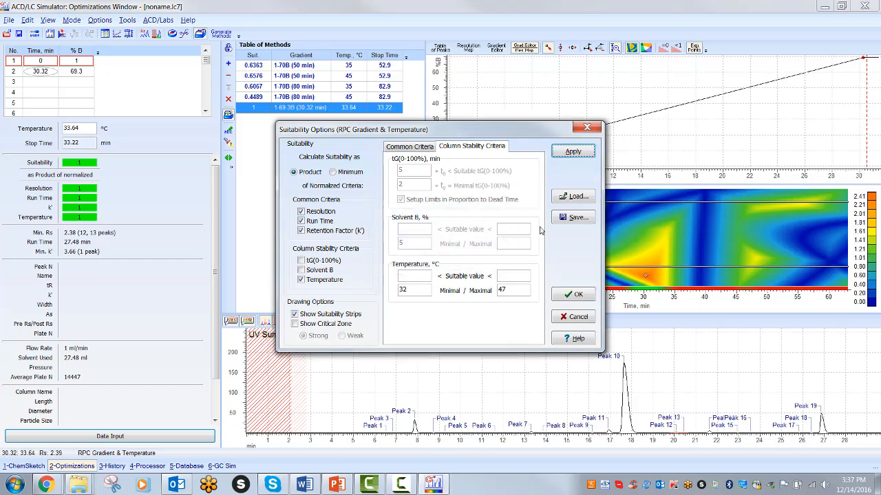
click(568, 295)
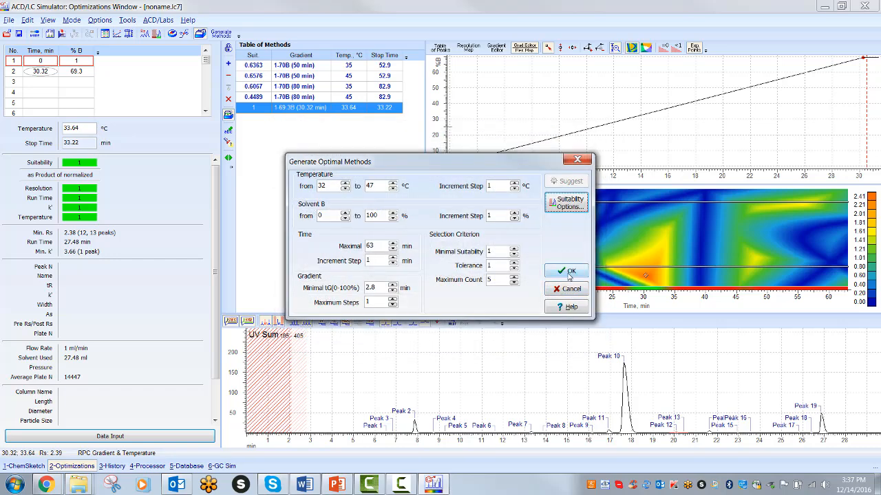
click(568, 272)
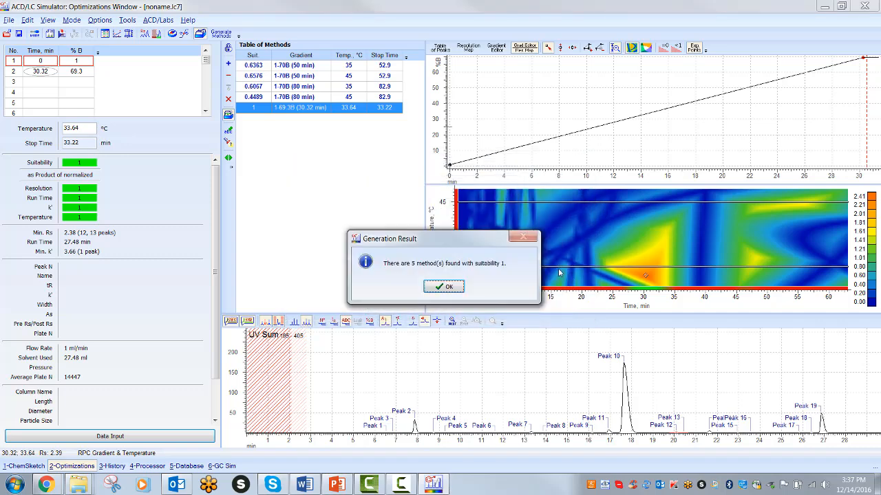
click(444, 287)
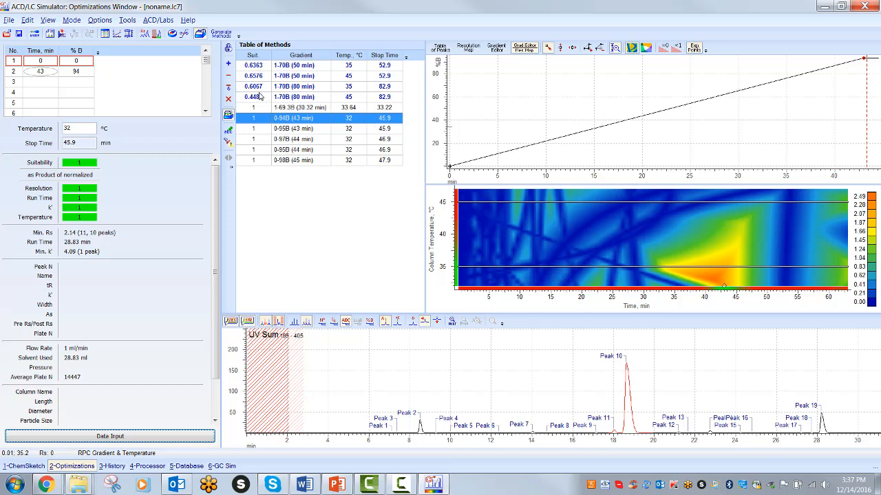
Step: Lock the 0-94B (43 min) method and place a new method point at 39.6 min and 33.64 °C on the resolution map
click(228, 51)
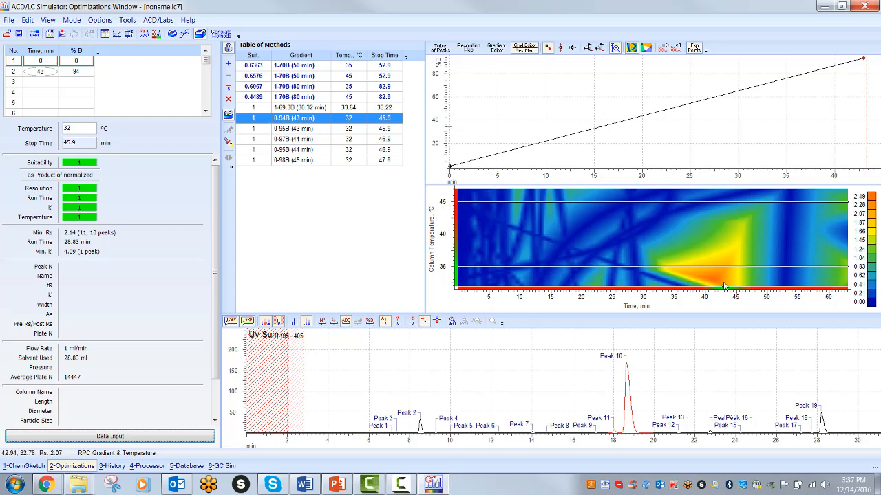
click(724, 286)
drag(724, 286, 703, 278)
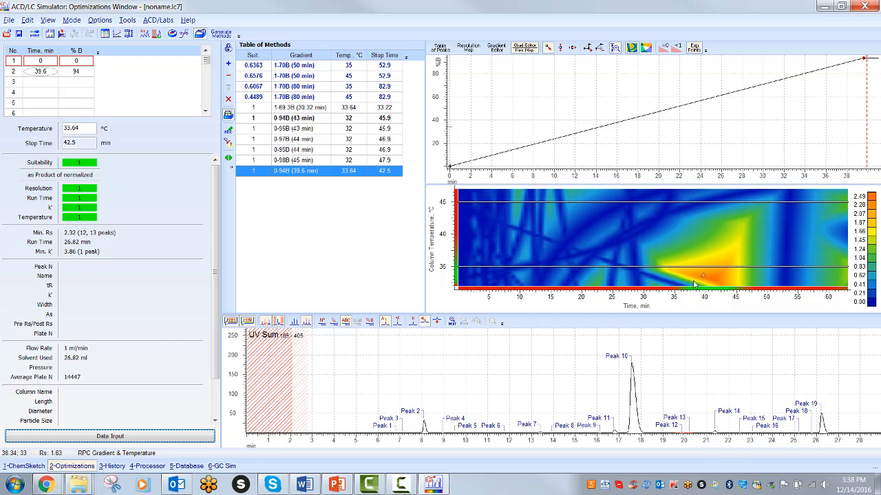
Step: Examine the options for exporting the resolution map to CSV or the clipboard
right_click(586, 239)
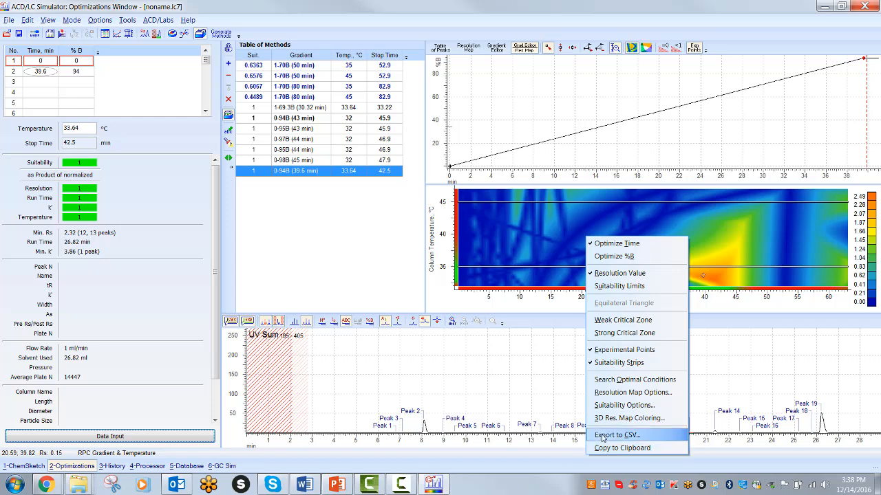
click(523, 379)
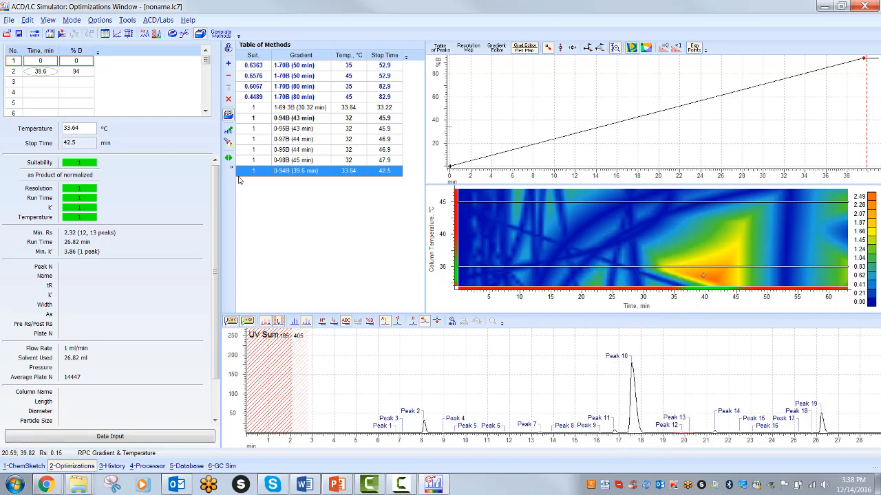
click(61, 34)
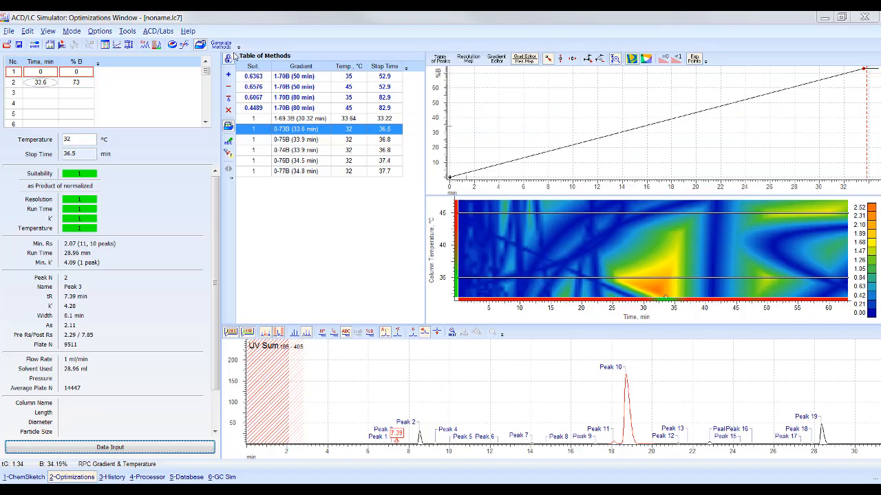
Step: Lower the suitable run time limit, set the maximal run time limit to 20, and update the method generation parameters with the suggested values
click(231, 46)
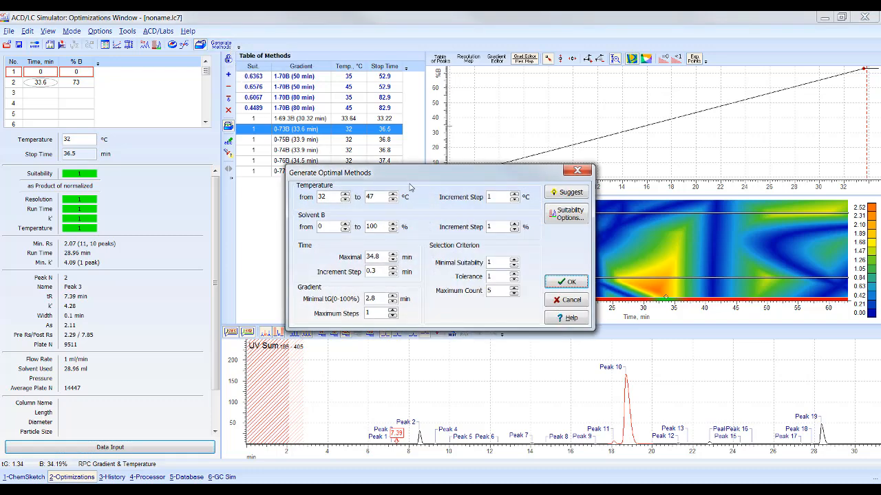
click(563, 216)
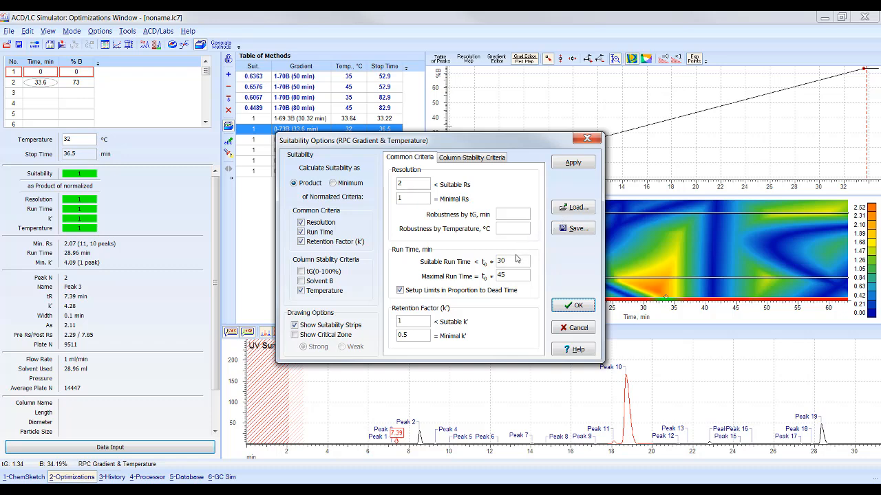
drag(514, 261, 482, 262)
drag(501, 274, 483, 276)
text(20)
click(568, 307)
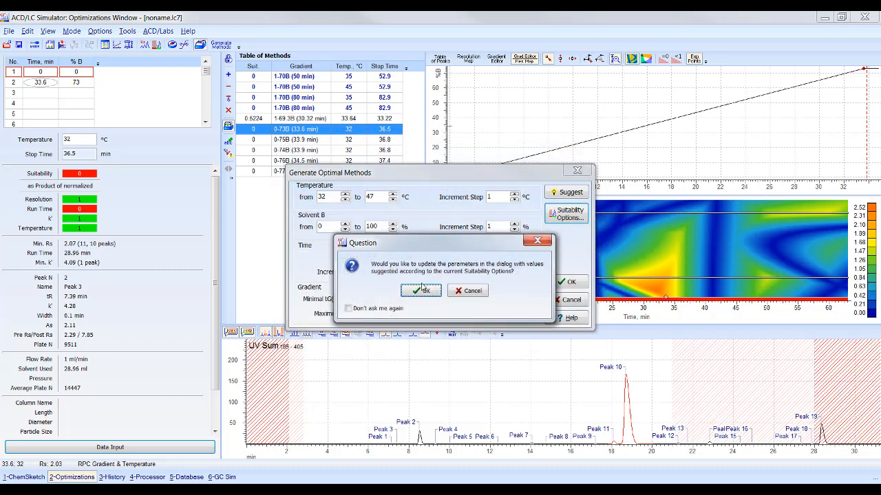
click(423, 290)
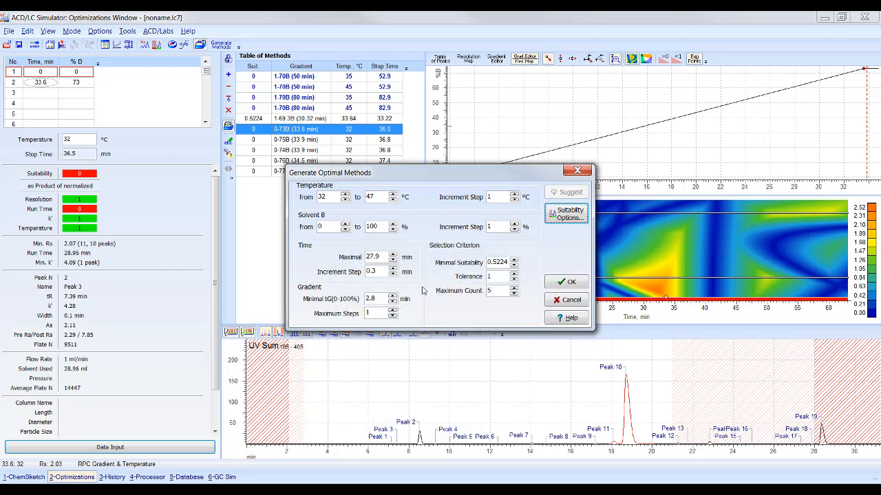
Step: Generate up to 5 optimal methods over 32–47 °C, extend the search to 2-step gradients, and stop it early to keep the methods found
click(558, 282)
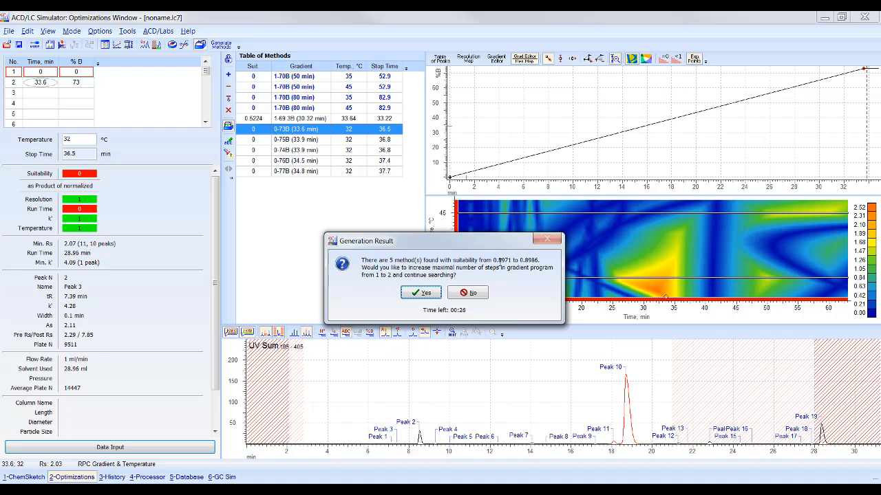
click(420, 294)
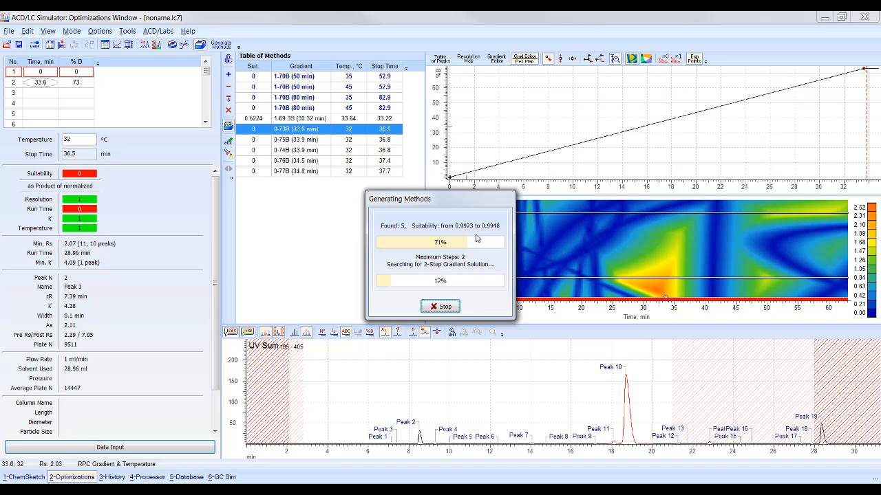
click(442, 308)
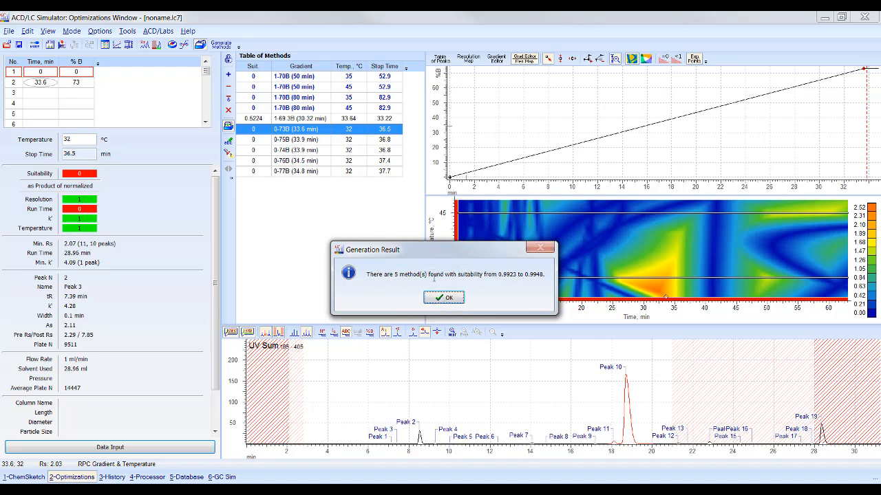
click(447, 301)
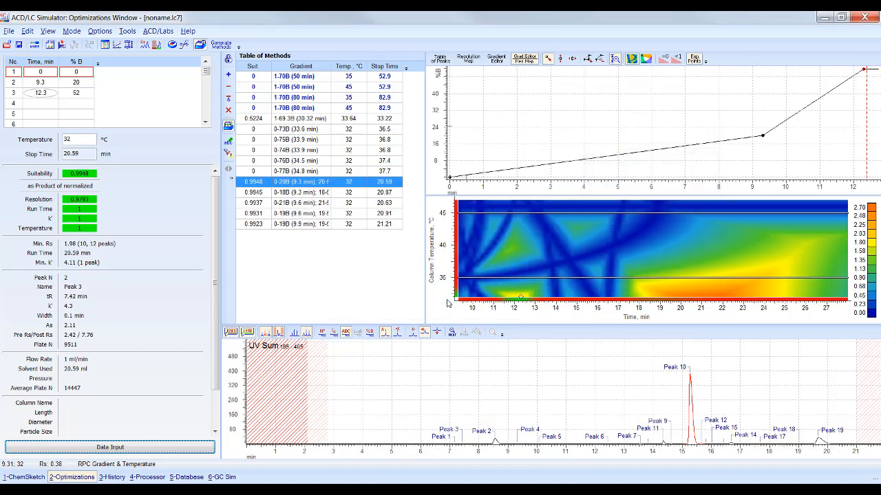